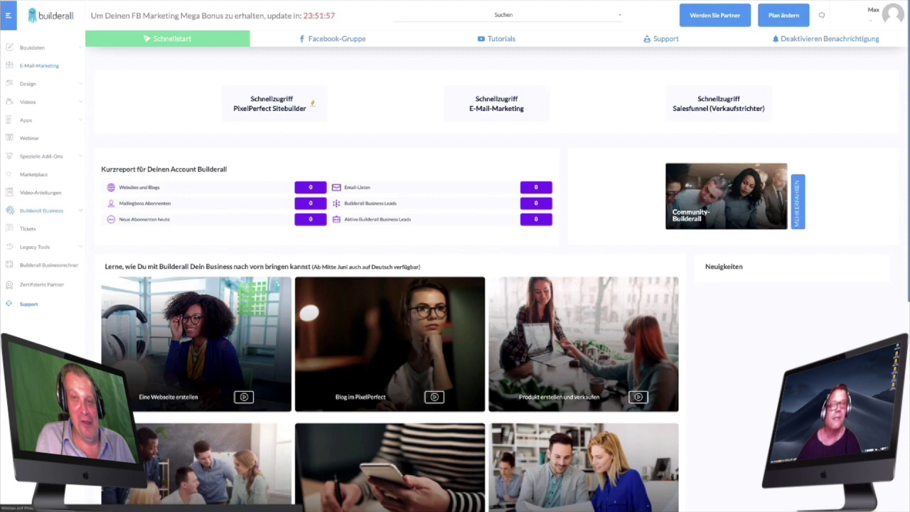
# Step: Open MailingBoss from the e-mail marketing area and accept the prefilled first and last name in the welcome setup
pyautogui.click(40, 65)
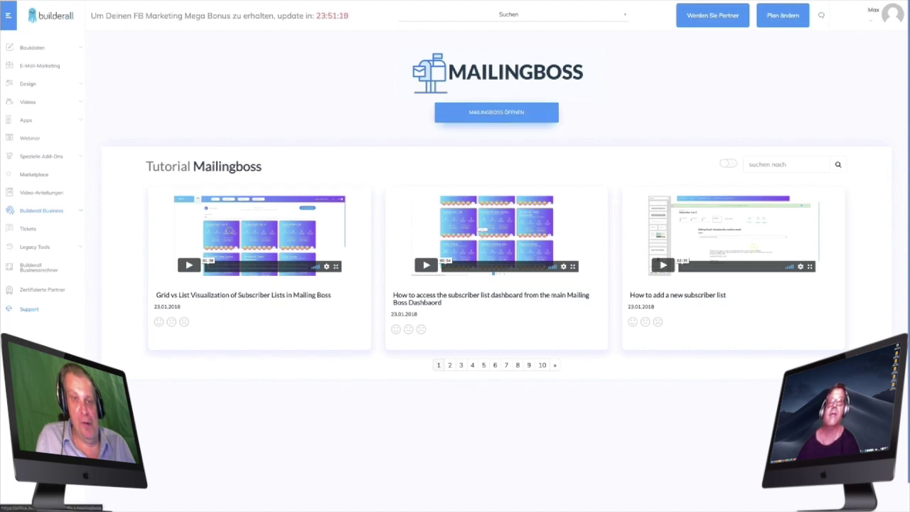
pyautogui.click(496, 112)
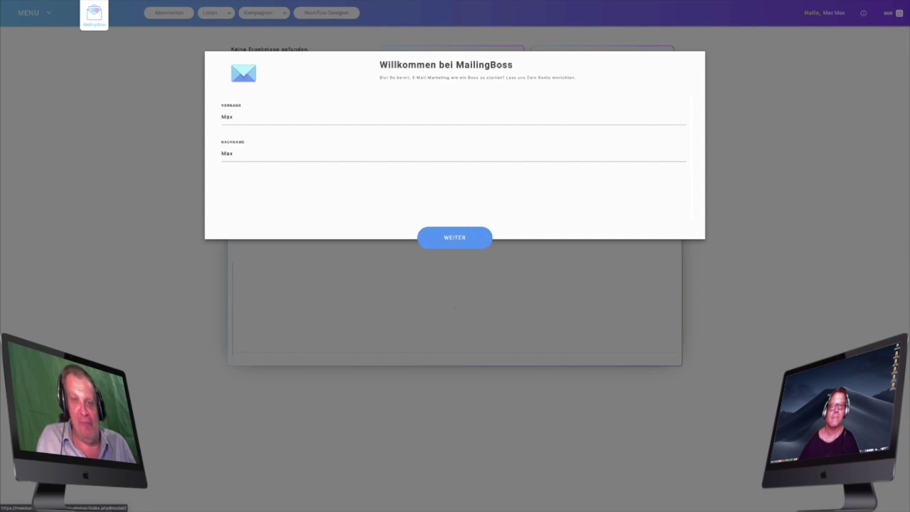
pyautogui.click(454, 237)
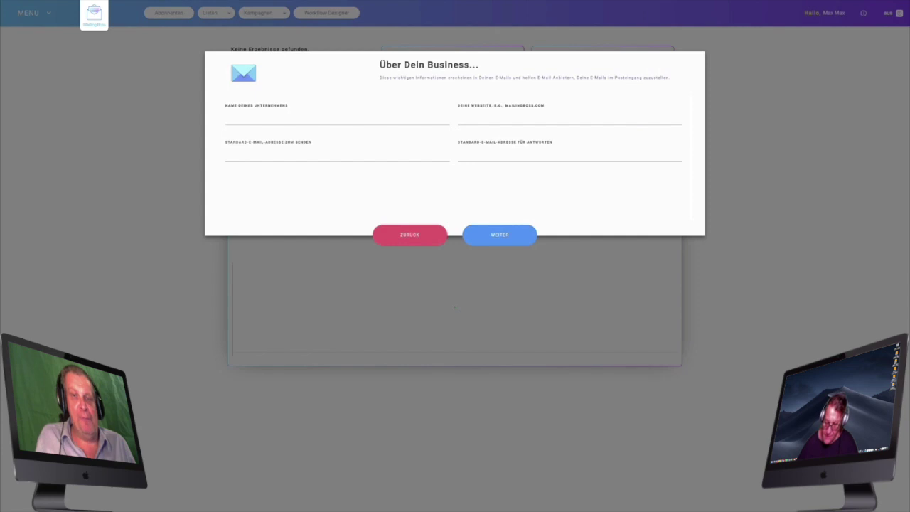
# Step: Enter "Max sein Unternehmen" as the company name and fill the website field with the contact's e-mail address
pyautogui.hotkey('ctrl', '+')
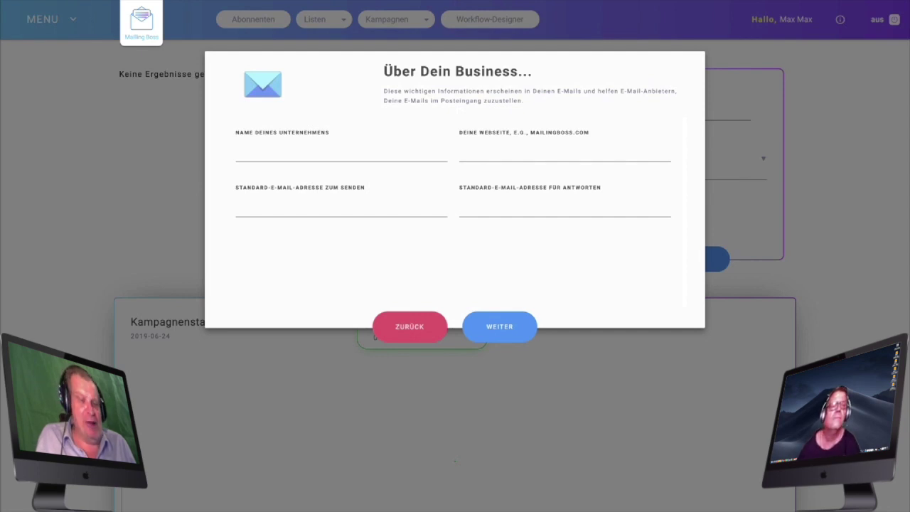
pyautogui.click(242, 151)
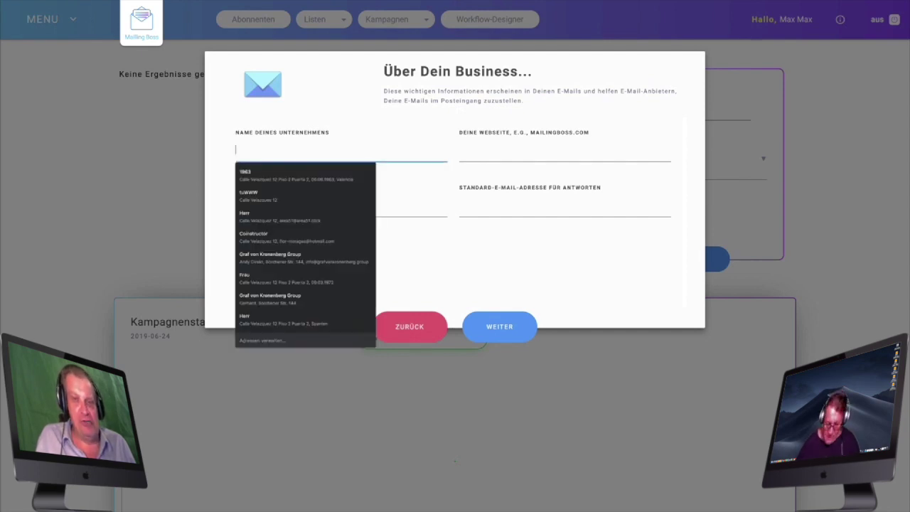
pyautogui.write('Max')
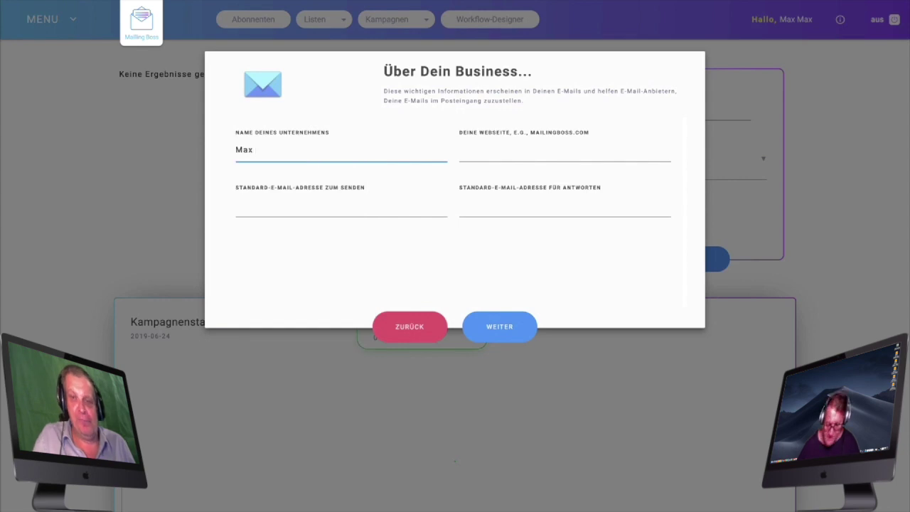
pyautogui.write(' sein Unternehmen')
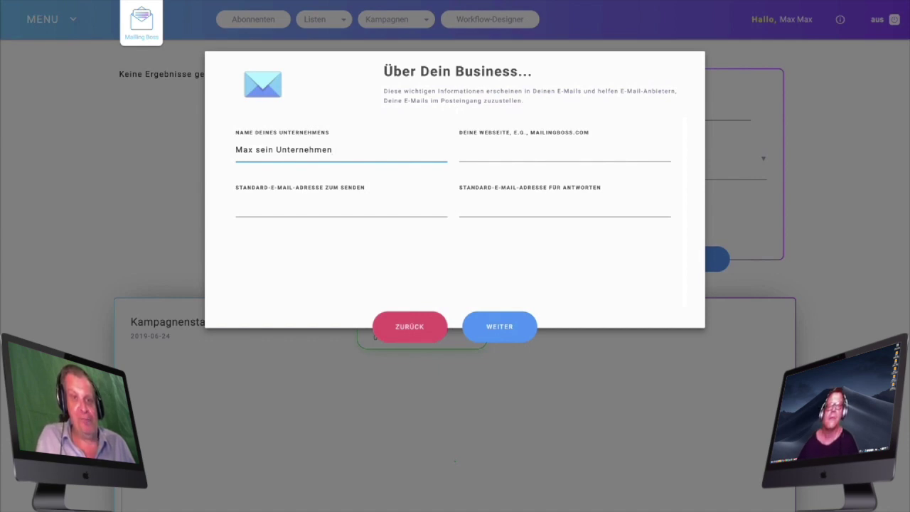
pyautogui.click(512, 151)
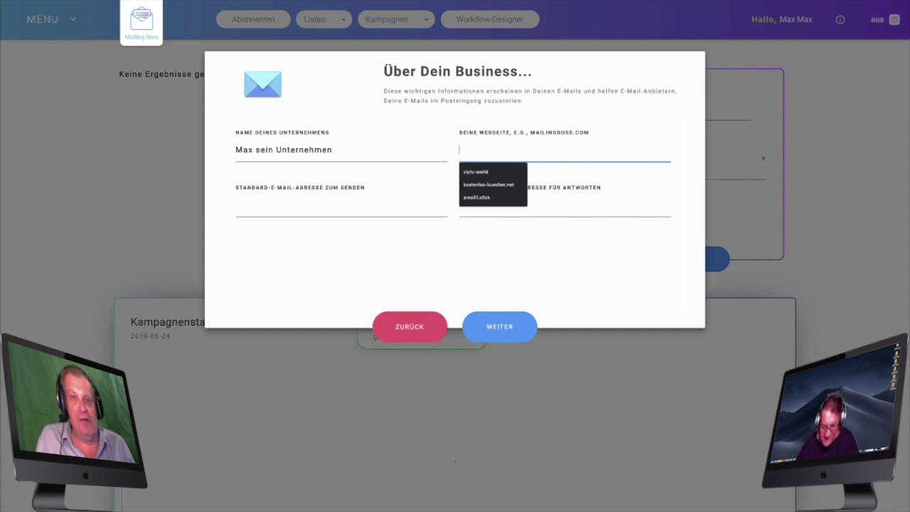
pyautogui.write('max')
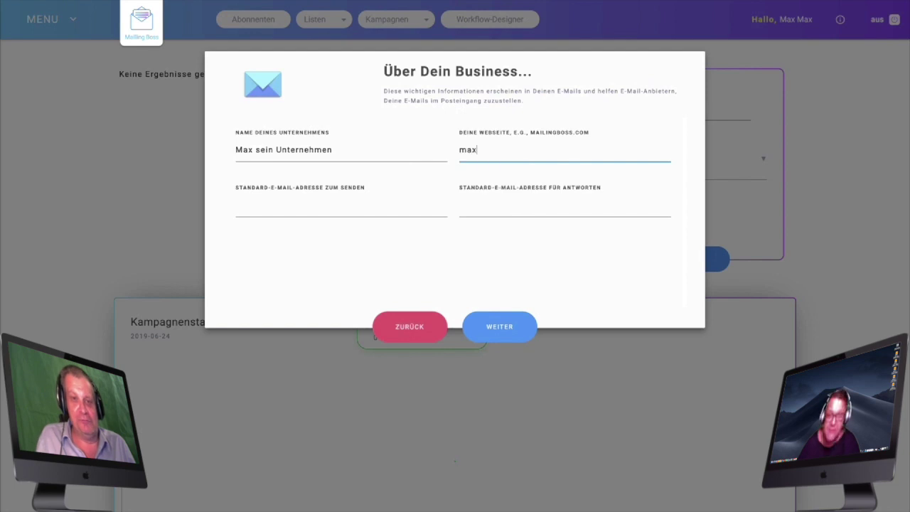
pyautogui.write('@mustermann')
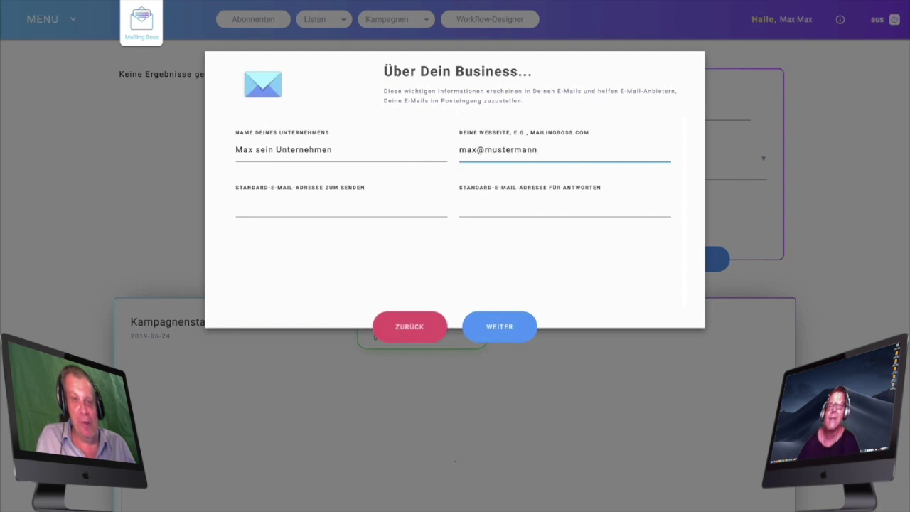
pyautogui.write('.com')
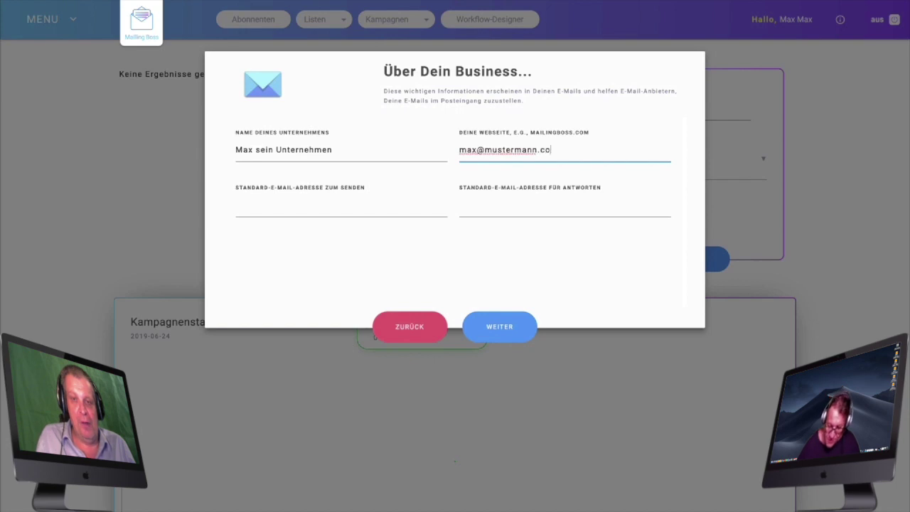
# Step: Copy the website entry into the default sender and default reply e-mail fields, and submit the business details
pyautogui.hotkey('shift', 'Left')
pyautogui.hotkey('shift', 'Left')
pyautogui.hotkey('shift', 'Left')
pyautogui.hotkey('shift', 'Left')
pyautogui.hotkey('shift', 'Left')
pyautogui.hotkey('shift', 'Left')
pyautogui.hotkey('shift', 'Left')
pyautogui.hotkey('shift', 'Left')
pyautogui.hotkey('shift', 'Left')
pyautogui.hotkey('shift', 'Left')
pyautogui.hotkey('shift', 'Left')
pyautogui.hotkey('shift', 'Left')
pyautogui.hotkey('shift', 'Left')
pyautogui.hotkey('shift', 'Left')
pyautogui.hotkey('shift', 'Left')
pyautogui.hotkey('shift', 'Left')
pyautogui.hotkey('shift', 'Left')
pyautogui.hotkey('shift', 'Left')
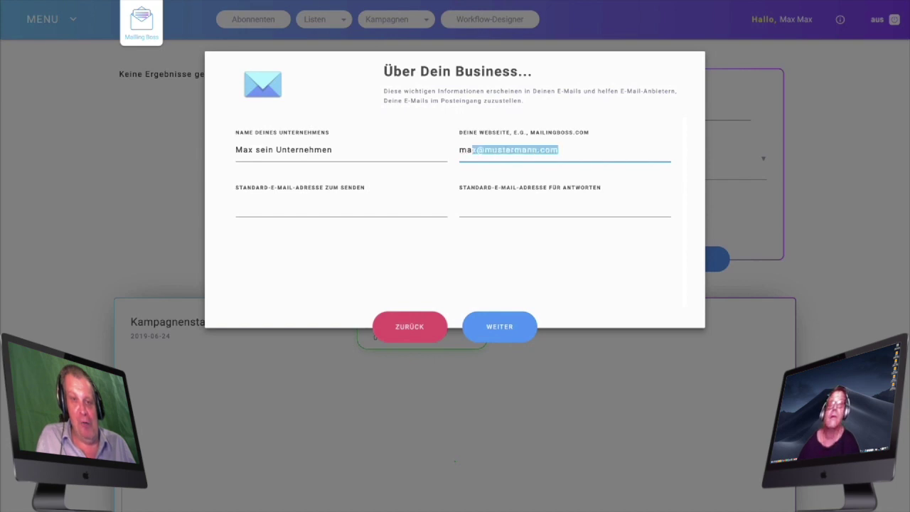
pyautogui.hotkey('ctrl', 'c')
pyautogui.press('Tab')
pyautogui.hotkey('ctrl', 'v')
pyautogui.press('Tab')
pyautogui.hotkey('ctrl', 'v')
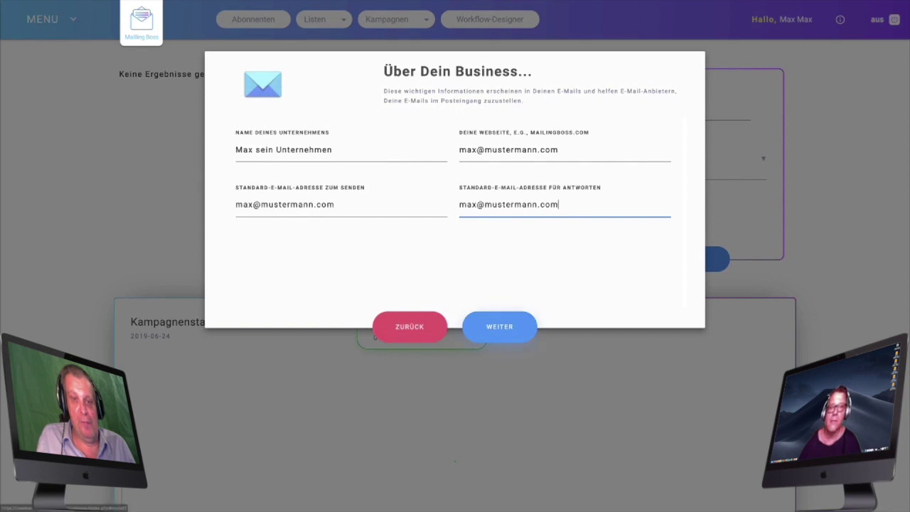
pyautogui.click(499, 326)
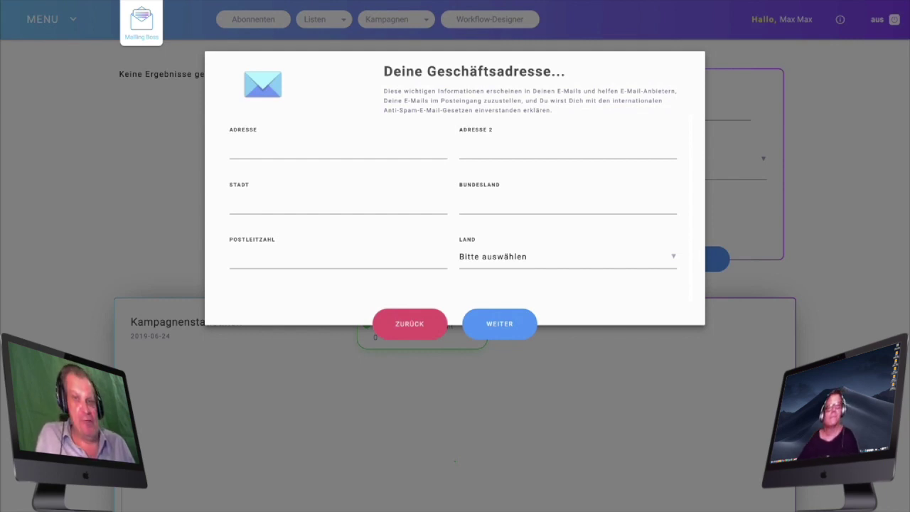
# Step: Fill in the street address, city and federal state of the business address
pyautogui.click(284, 149)
pyautogui.write('Muster')
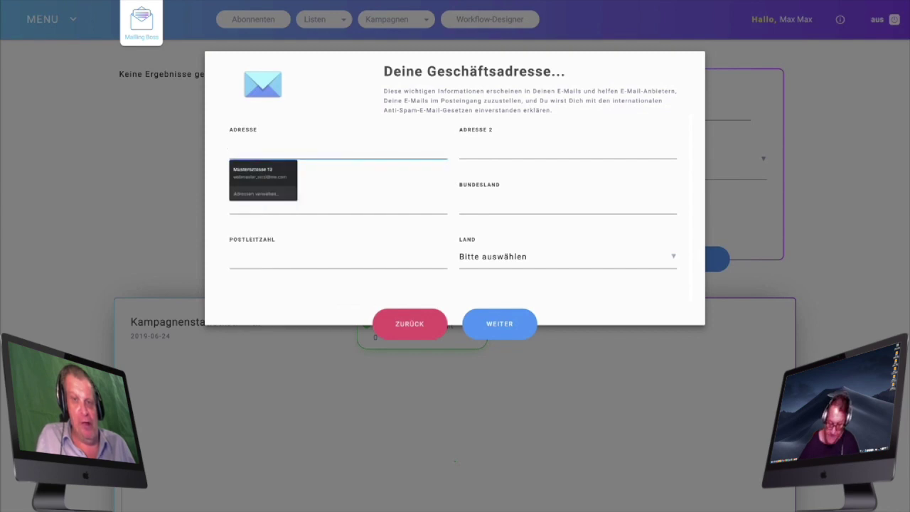
pyautogui.write('s')
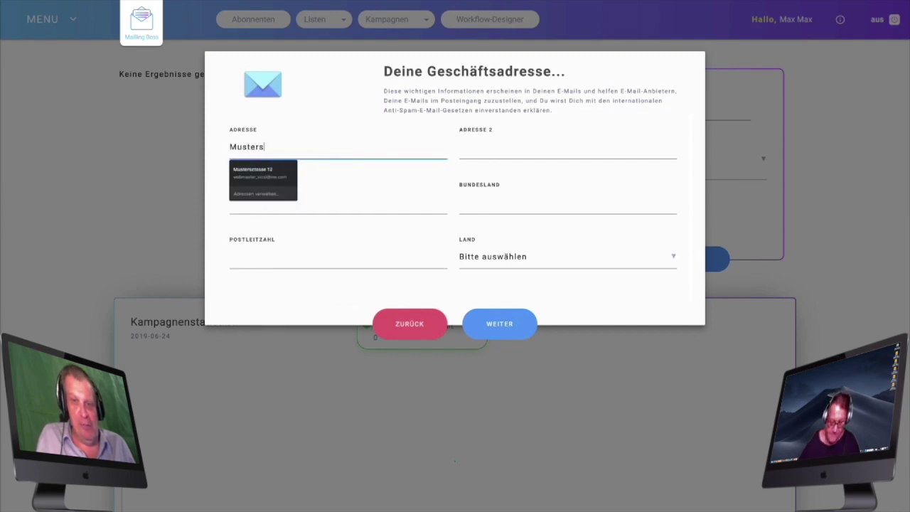
pyautogui.write('trasse 12')
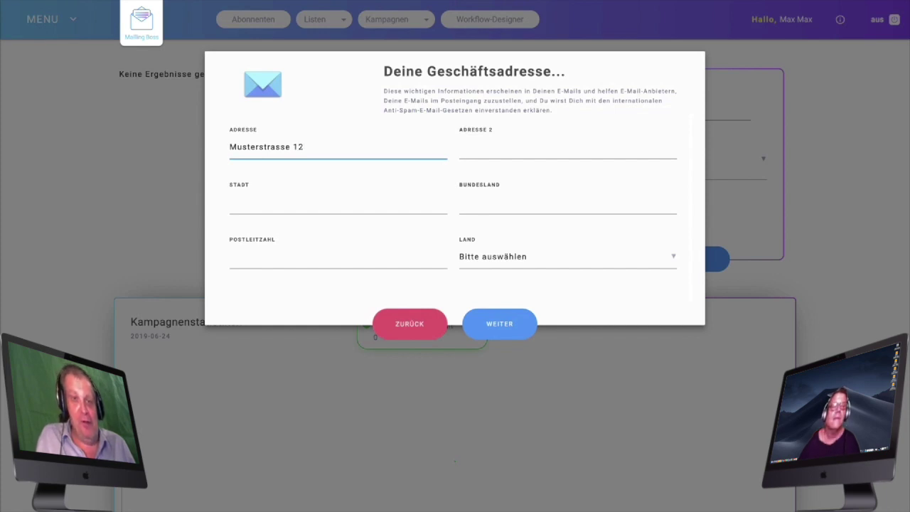
pyautogui.click(284, 203)
pyautogui.write('Musterstadt')
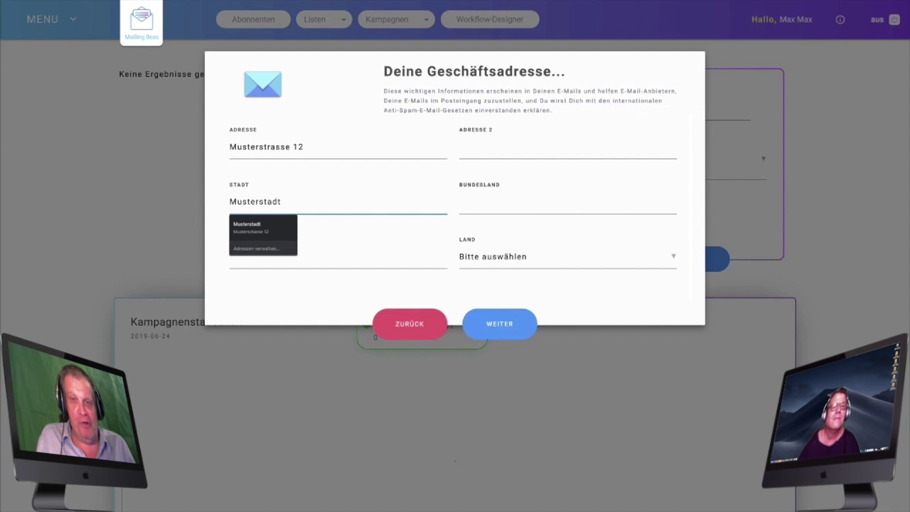
pyautogui.click(567, 202)
pyautogui.write('Musterland')
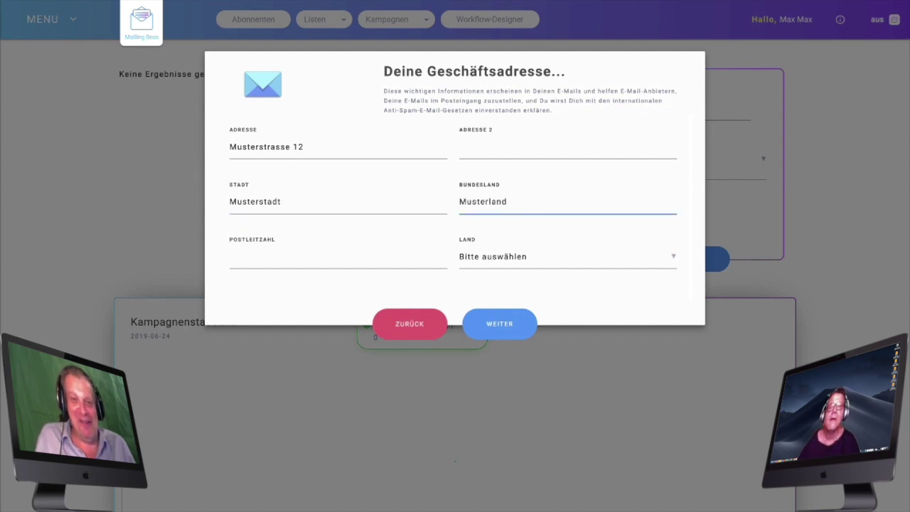
# Step: Enter the postal code, choose Germany as the country, and submit the business address
pyautogui.click(337, 256)
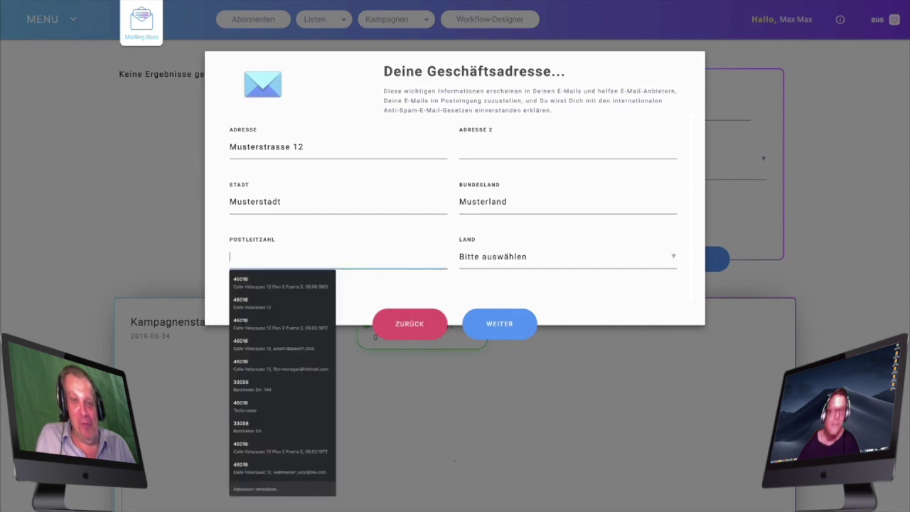
pyautogui.write('12345')
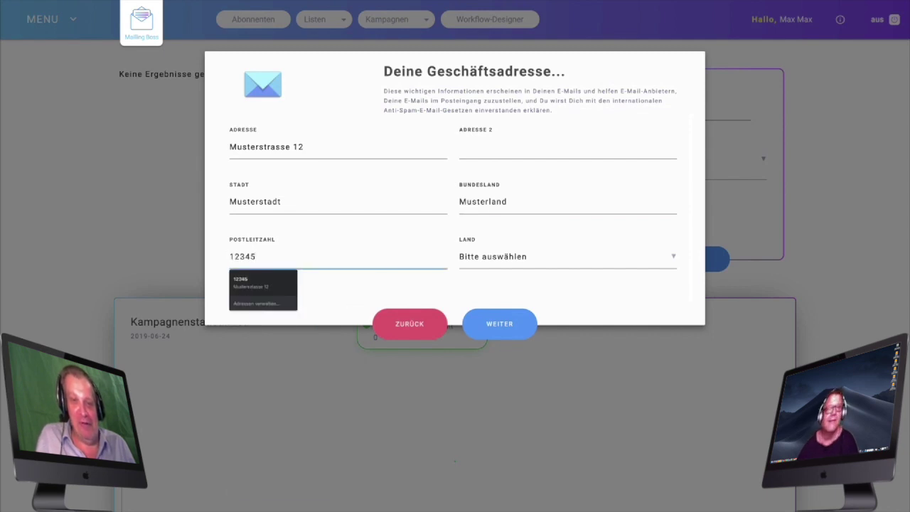
pyautogui.press('Tab')
pyautogui.scroll(-10, 569, 274)
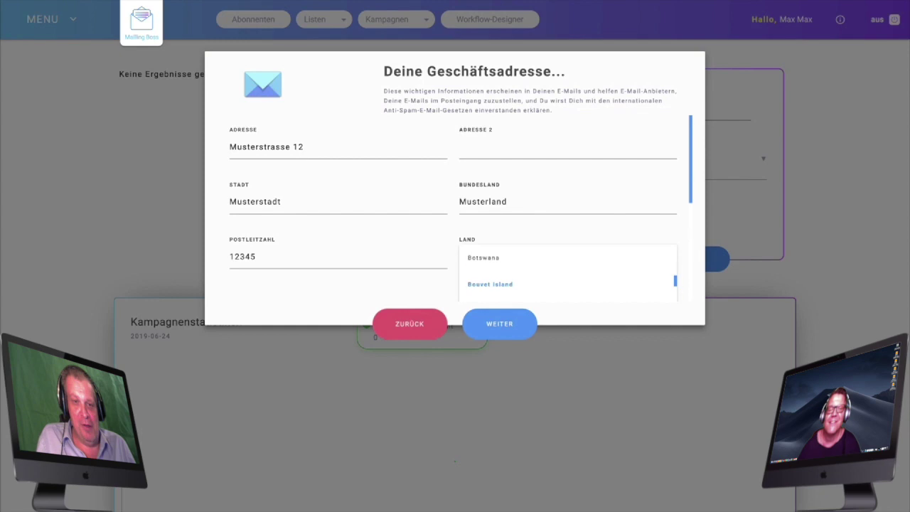
pyautogui.scroll(-5, 568, 274)
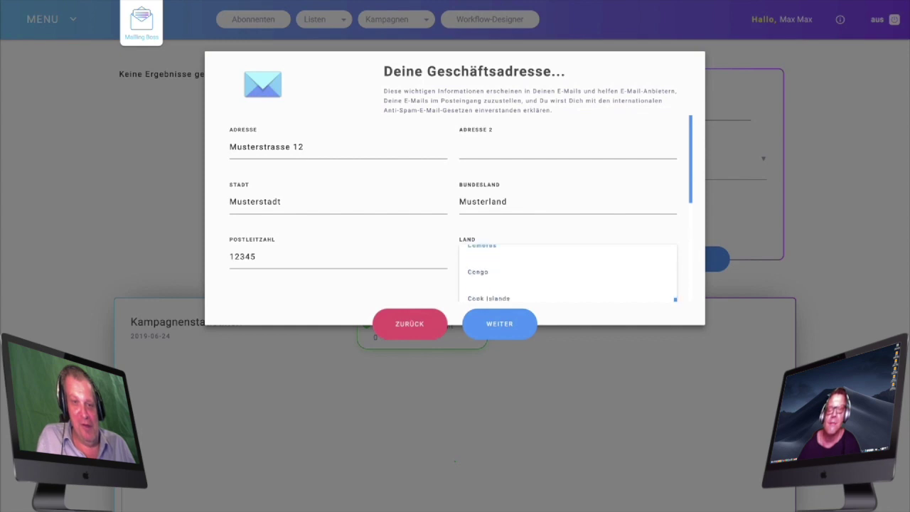
pyautogui.scroll(-5, 569, 274)
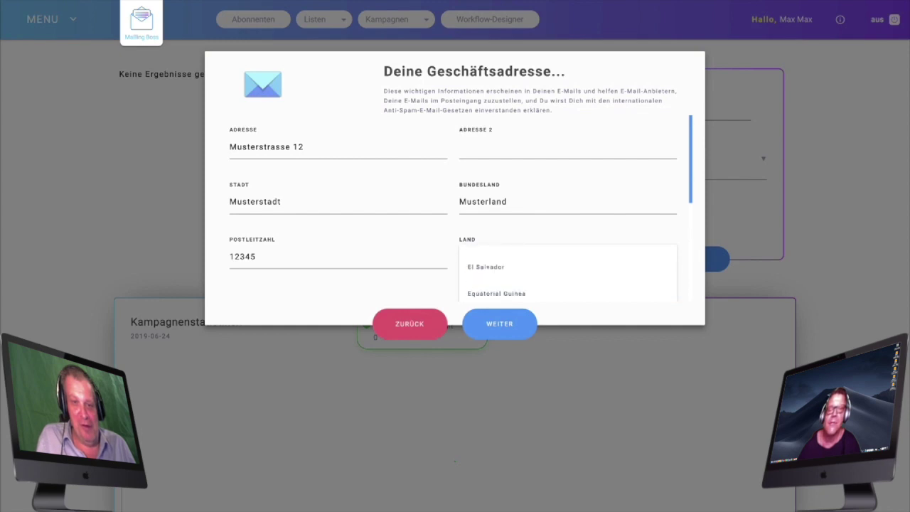
pyautogui.scroll(-5, 568, 274)
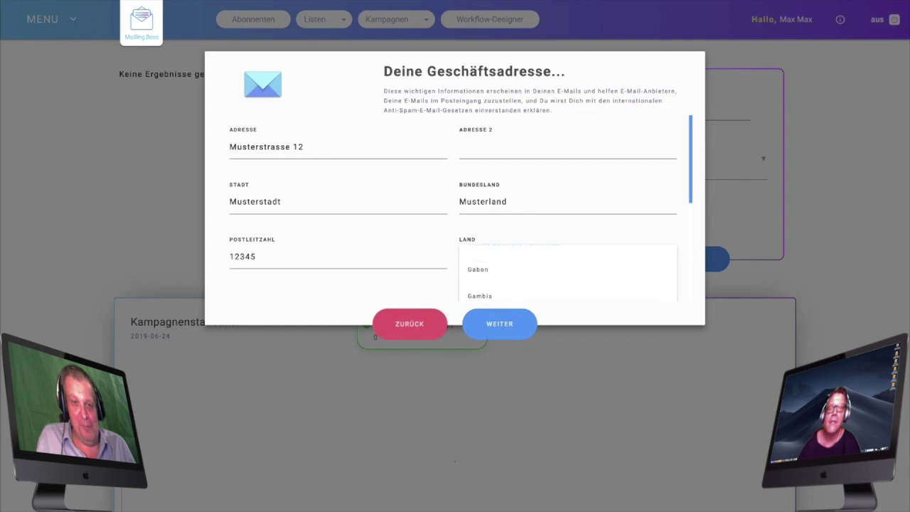
pyautogui.scroll(-1, 568, 273)
pyautogui.click(497, 270)
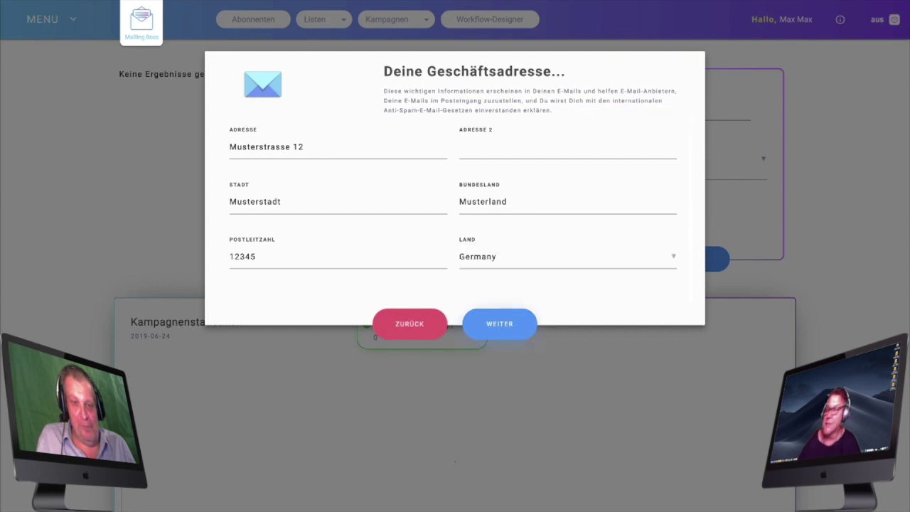
pyautogui.click(499, 323)
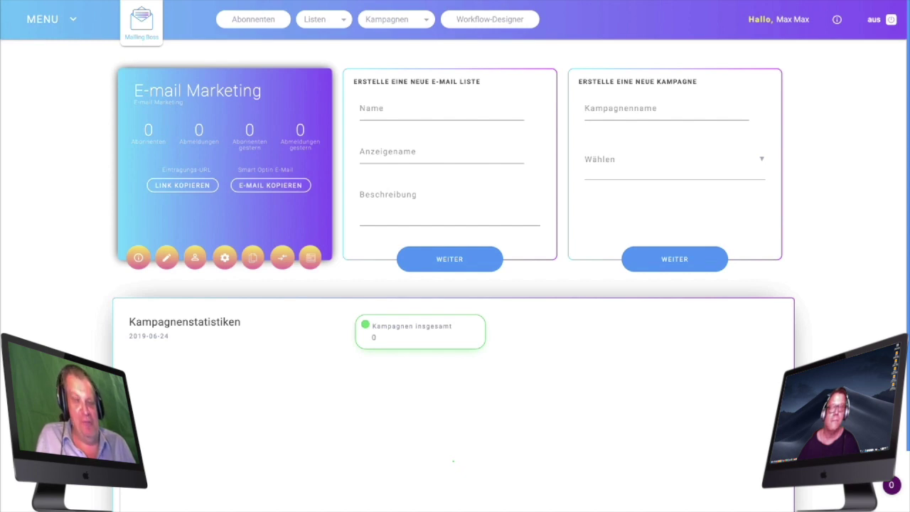
# Step: Open the account profile of the signed-in account
pyautogui.hotkey('ctrl', '-')
pyautogui.hotkey('ctrl', '-')
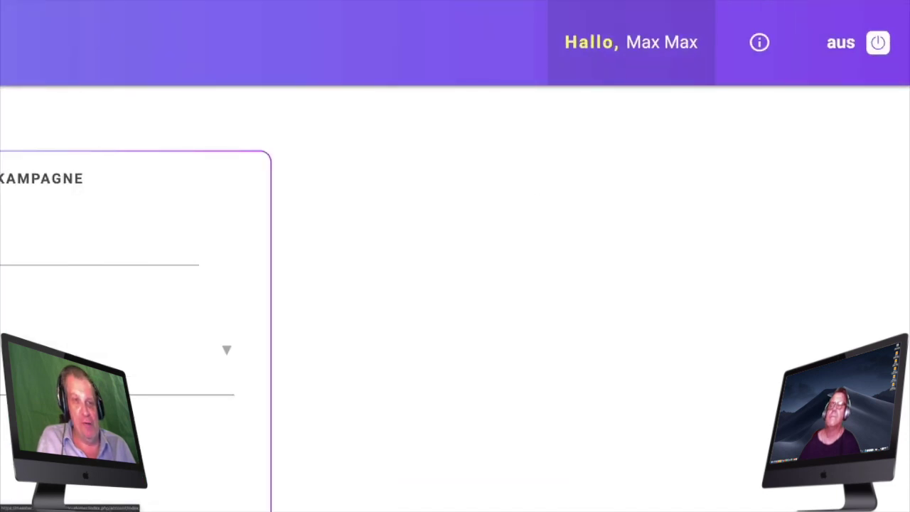
pyautogui.click(629, 42)
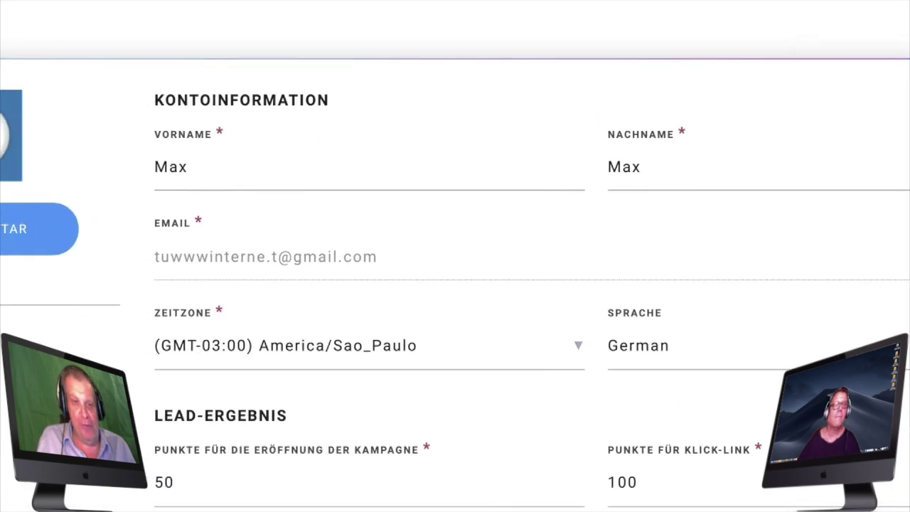
# Step: Set the account's time zone to (GMT+02:00) Europe/Berlin and save the profile
pyautogui.click(370, 345)
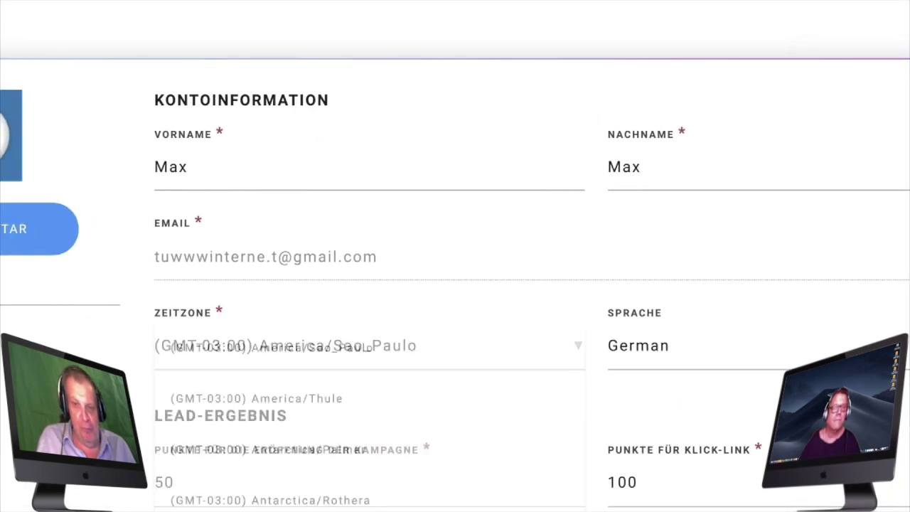
pyautogui.scroll(-10, 370, 419)
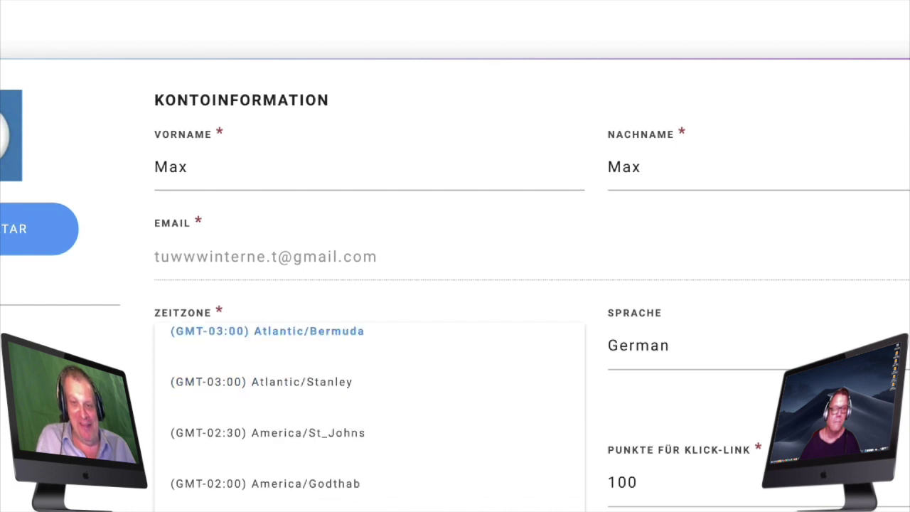
pyautogui.scroll(-10, 370, 419)
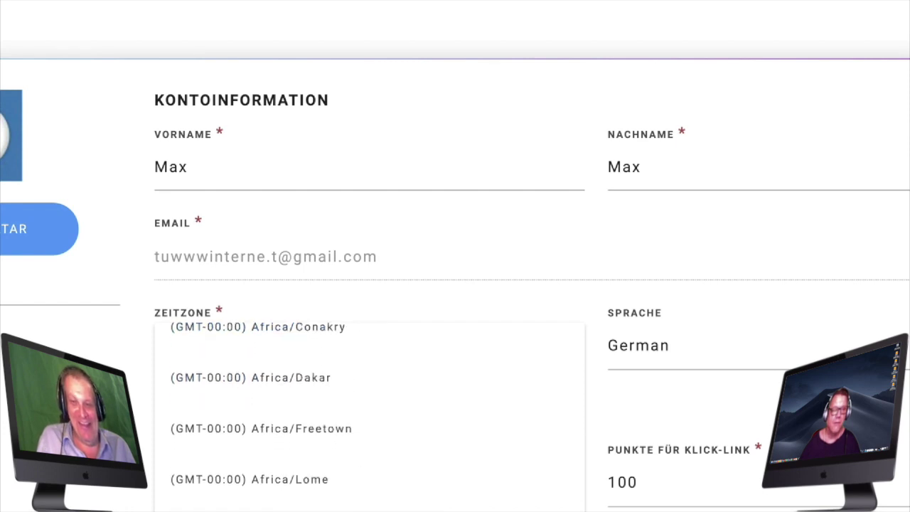
pyautogui.scroll(-10, 369, 420)
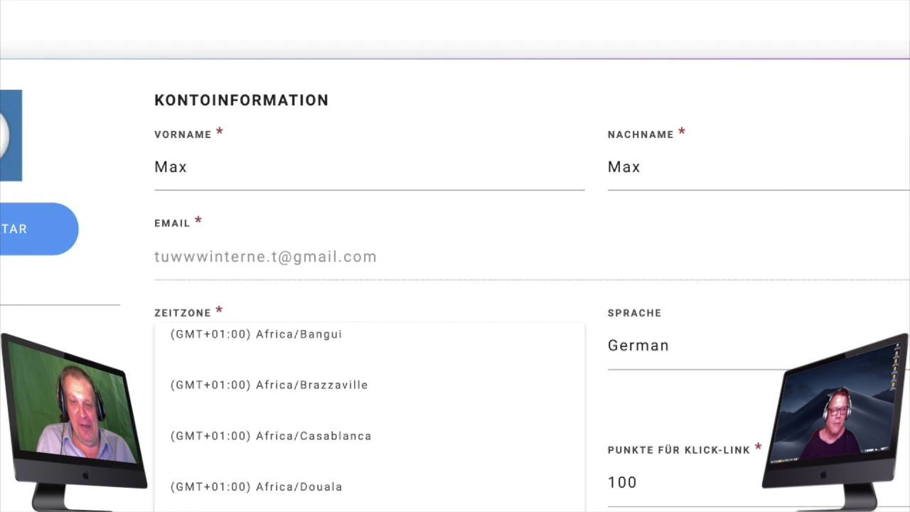
pyautogui.scroll(-10, 369, 419)
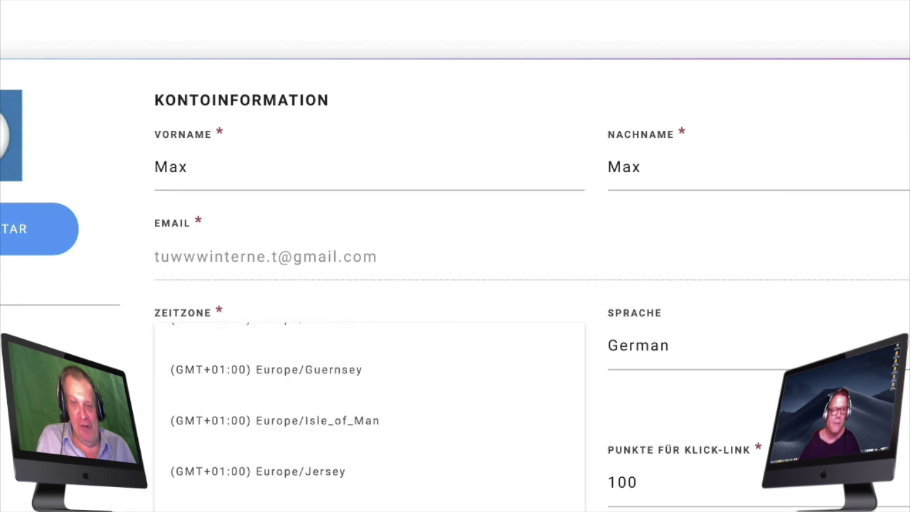
pyautogui.scroll(1, 370, 388)
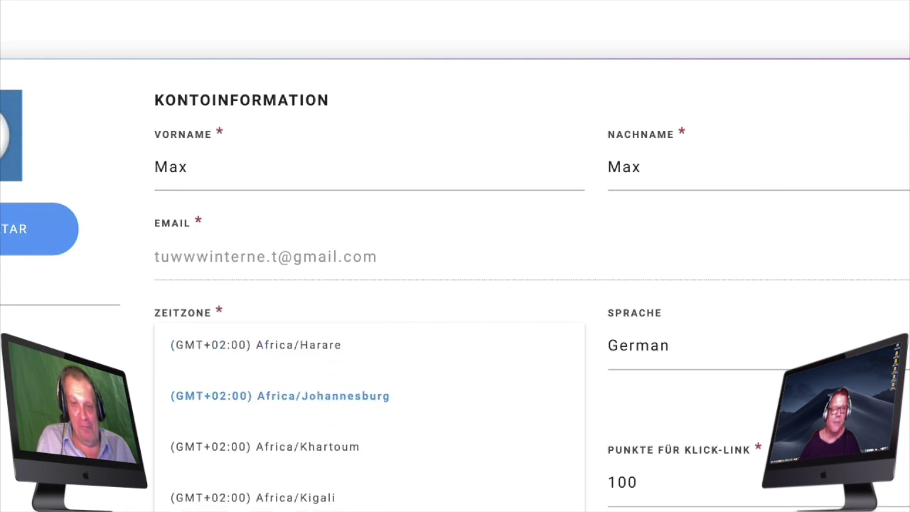
pyautogui.scroll(3, 369, 420)
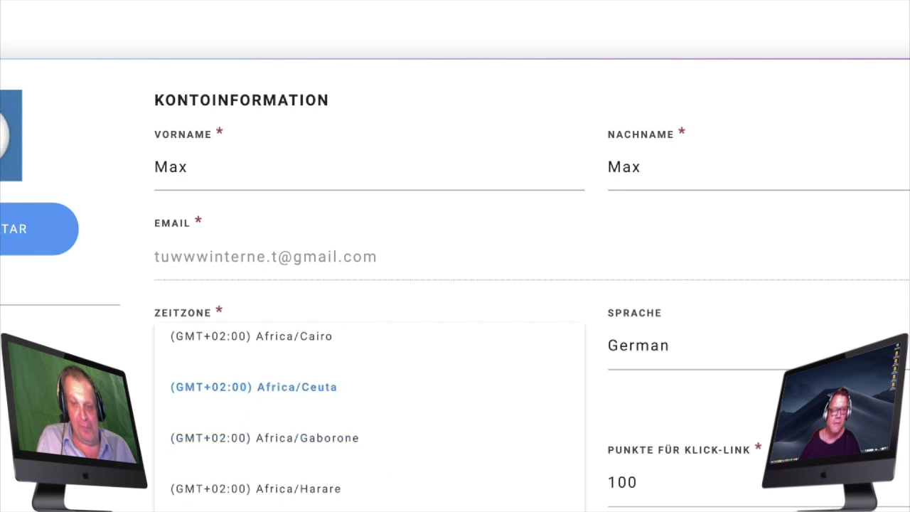
pyautogui.scroll(3, 370, 420)
pyautogui.scroll(-5, 370, 420)
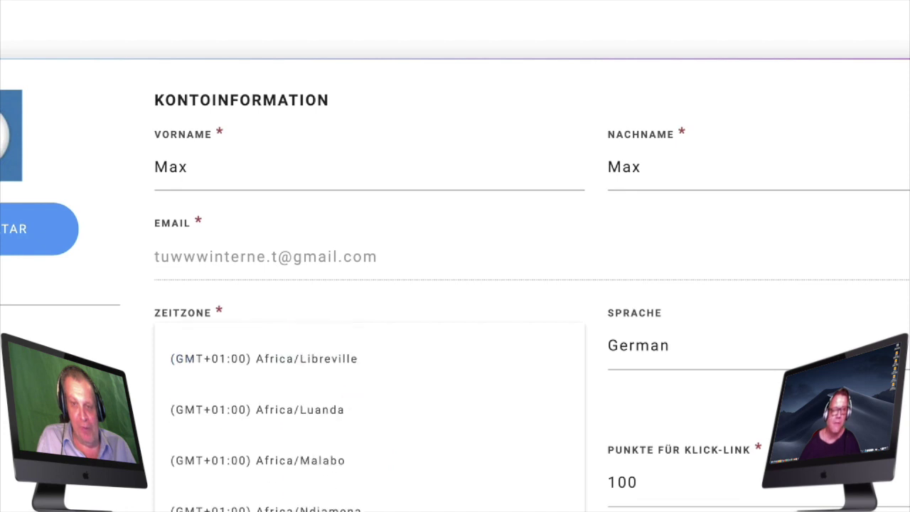
pyautogui.scroll(-2, 370, 419)
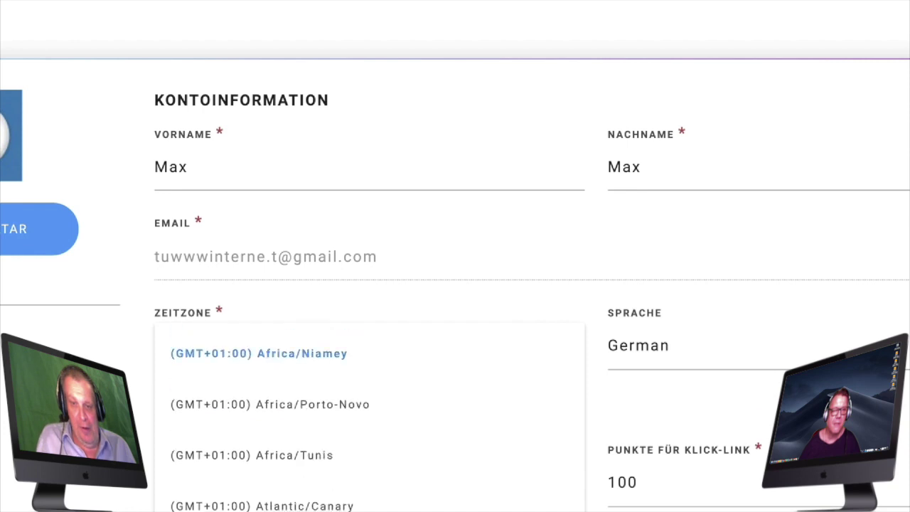
pyautogui.scroll(-5, 285, 363)
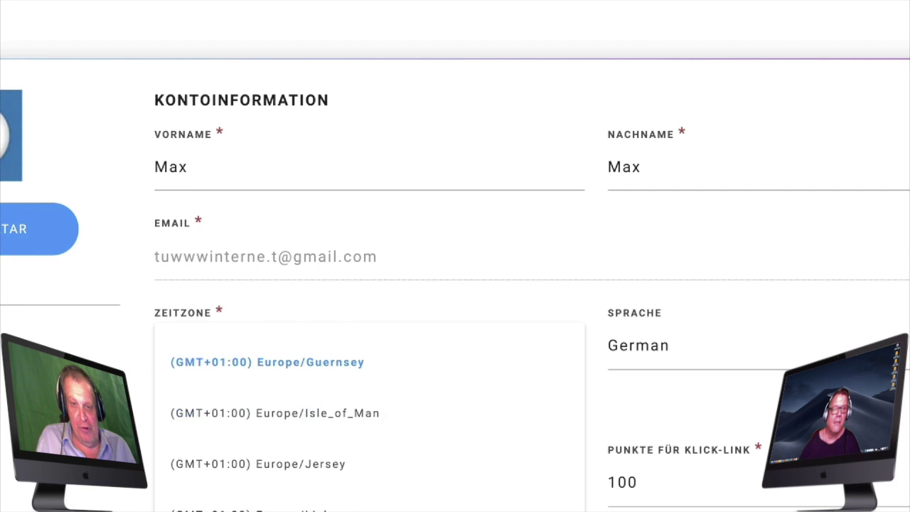
pyautogui.scroll(2, 369, 419)
pyautogui.scroll(1, 370, 419)
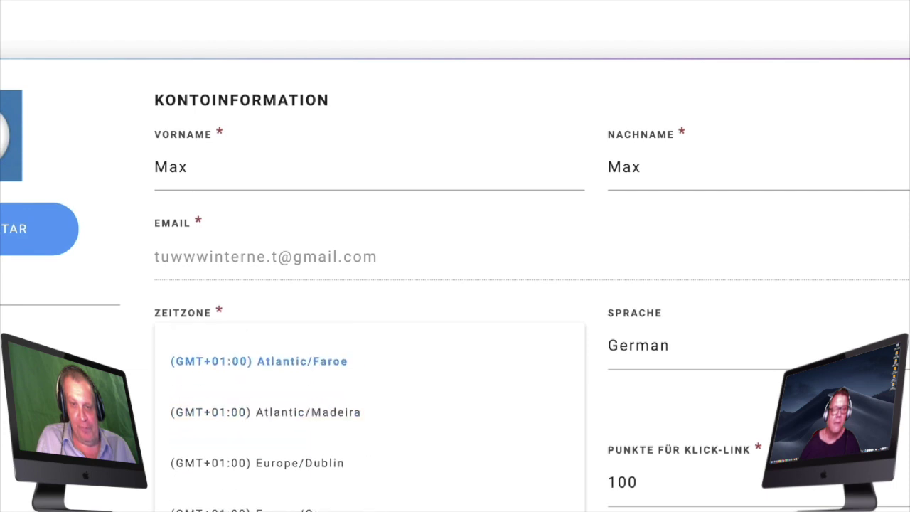
pyautogui.scroll(-1, 369, 419)
pyautogui.scroll(-2, 369, 377)
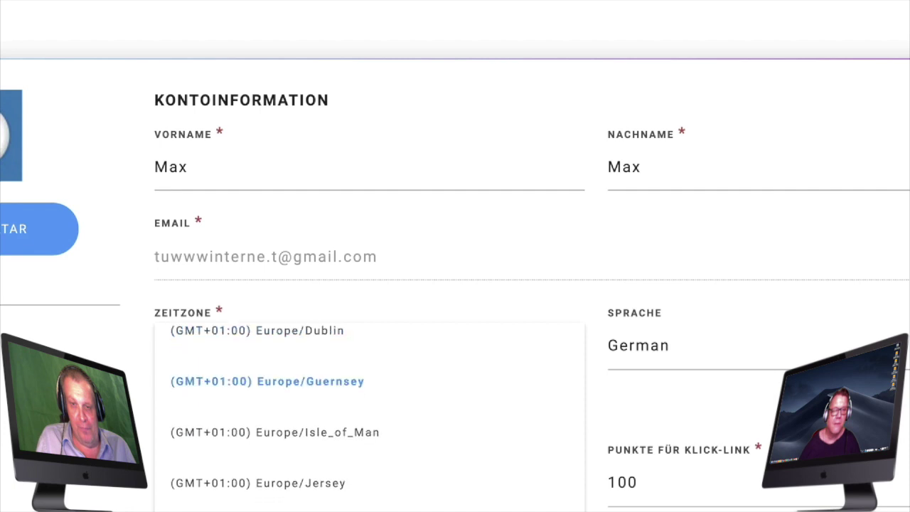
pyautogui.scroll(-6, 370, 398)
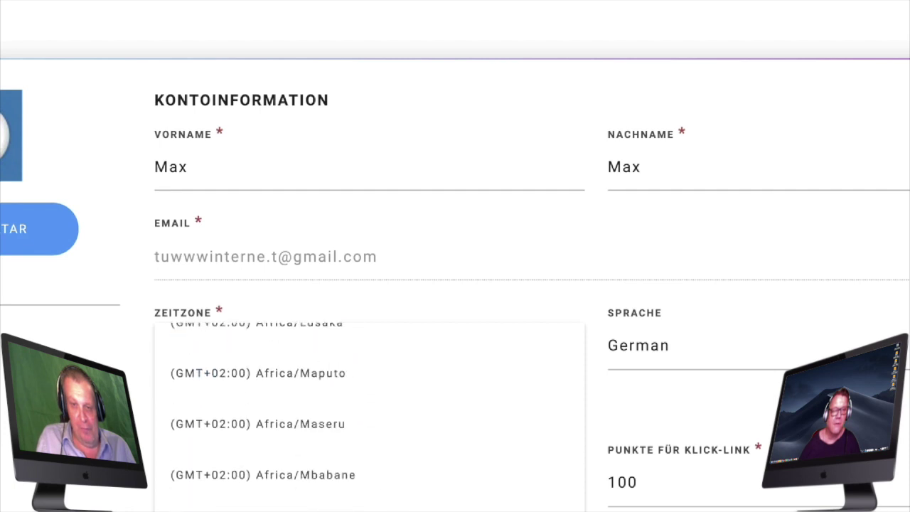
pyautogui.scroll(-9, 370, 419)
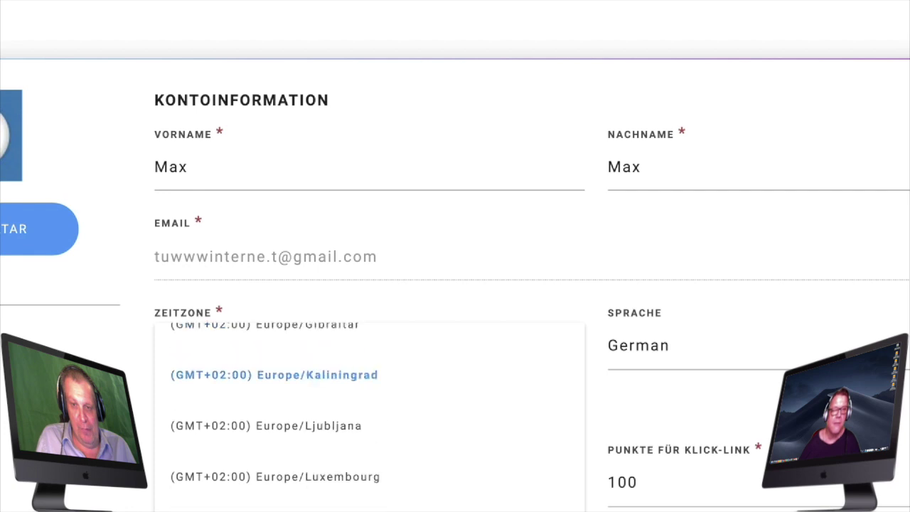
pyautogui.scroll(3, 370, 420)
pyautogui.press('Up')
pyautogui.press('Up')
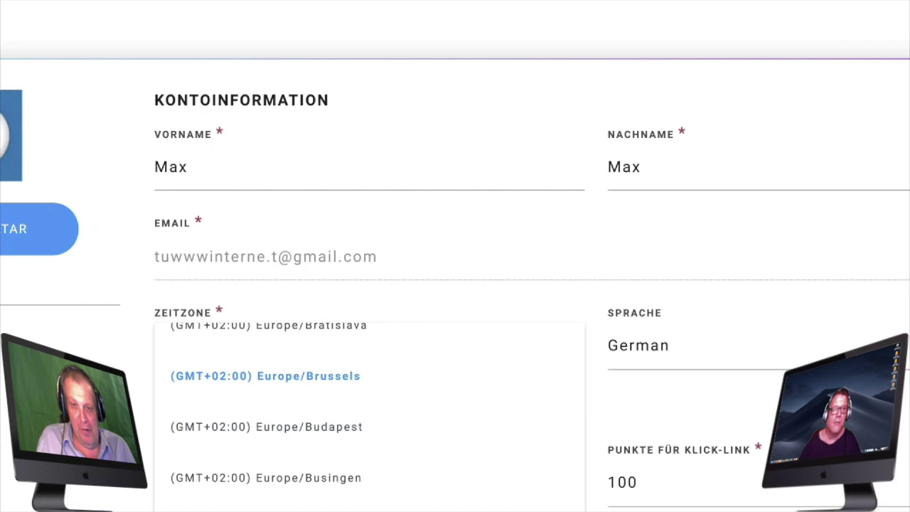
pyautogui.press('Up')
pyautogui.press('Up')
pyautogui.press('Down')
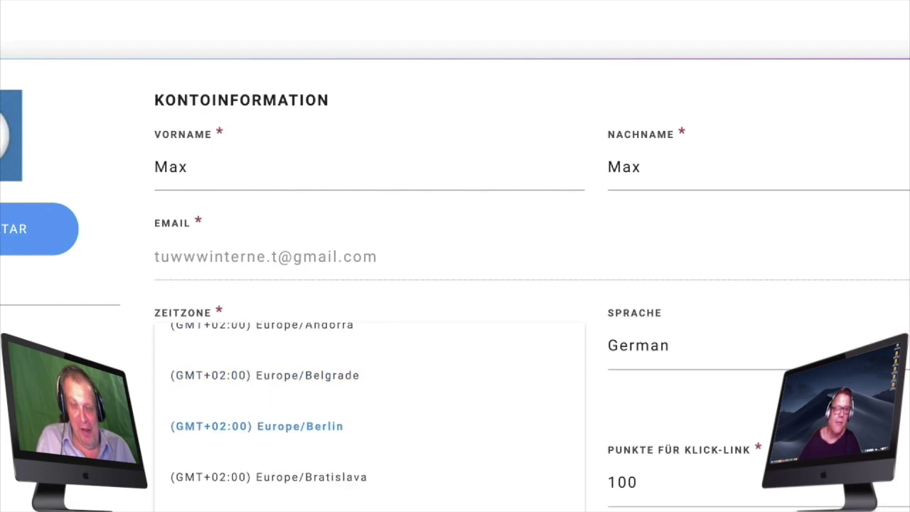
pyautogui.press('Escape')
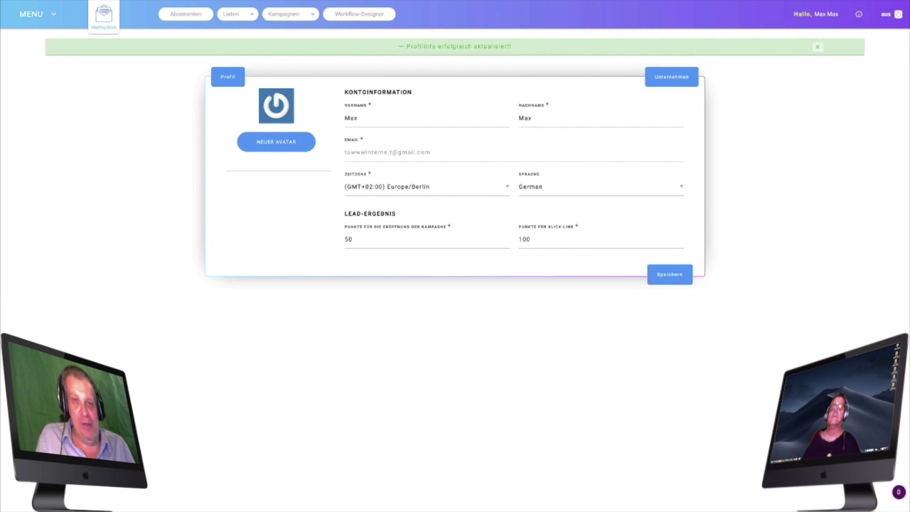
# Step: Open the company details and set the type/industry to Education and Training
pyautogui.click(671, 76)
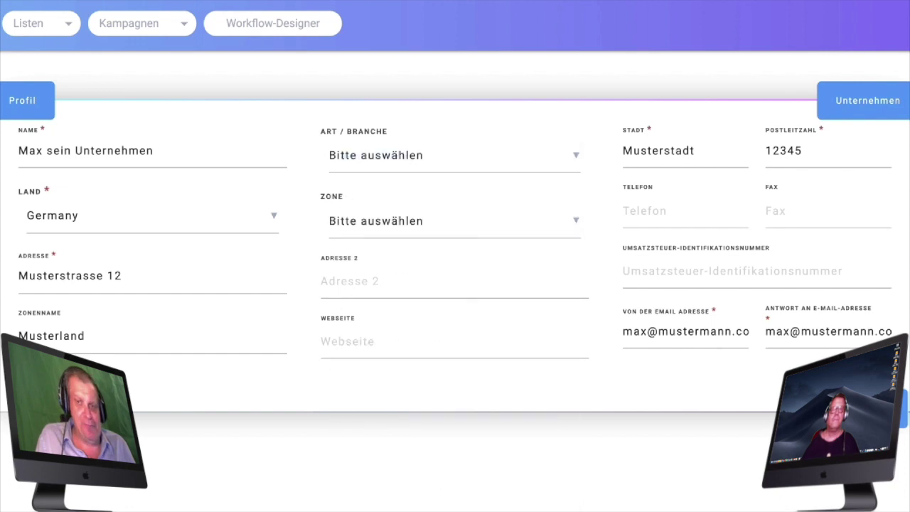
pyautogui.hotkey('alt', 'Down')
pyautogui.press('Down')
pyautogui.press('Down')
pyautogui.press('Down')
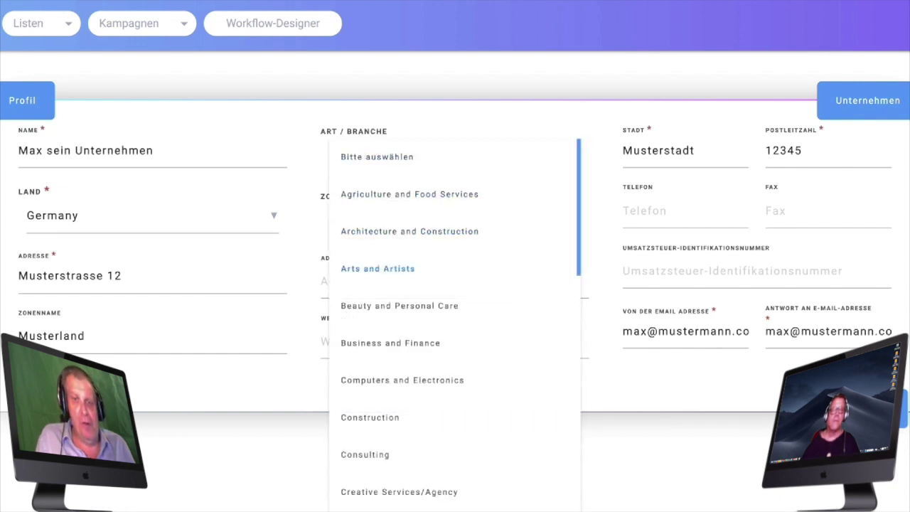
pyautogui.scroll(-1, 455, 323)
pyautogui.press('Down')
pyautogui.press('Down')
pyautogui.press('Down')
pyautogui.press('Down')
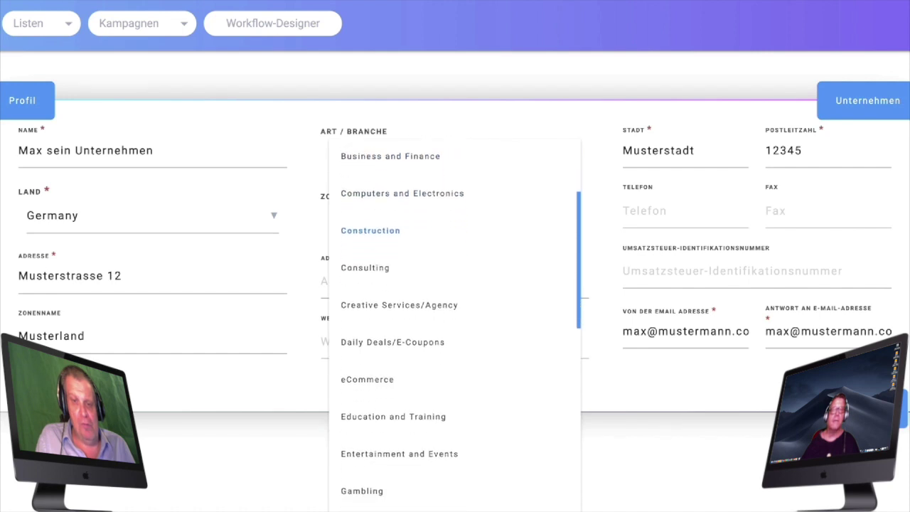
pyautogui.press('Down')
pyautogui.press('Down')
pyautogui.press('Down')
pyautogui.press('Down')
pyautogui.press('Down')
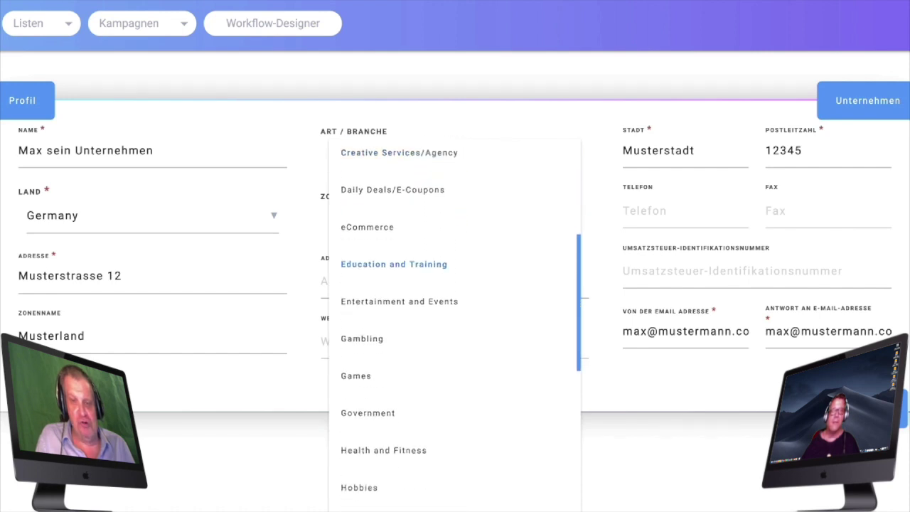
pyautogui.press('Up')
pyautogui.press('Up')
pyautogui.press('Down')
pyautogui.press('Down')
pyautogui.press('Return')
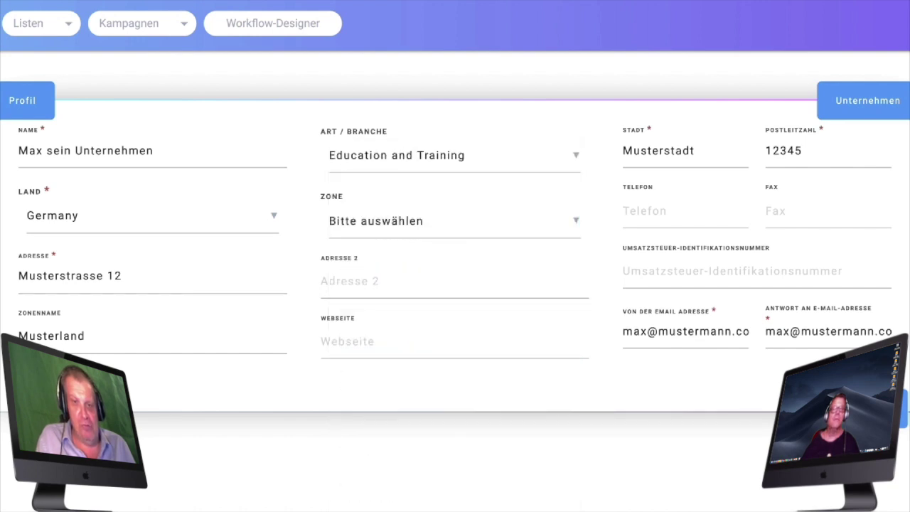
# Step: Set the company's zone to Berlin
pyautogui.press('Tab')
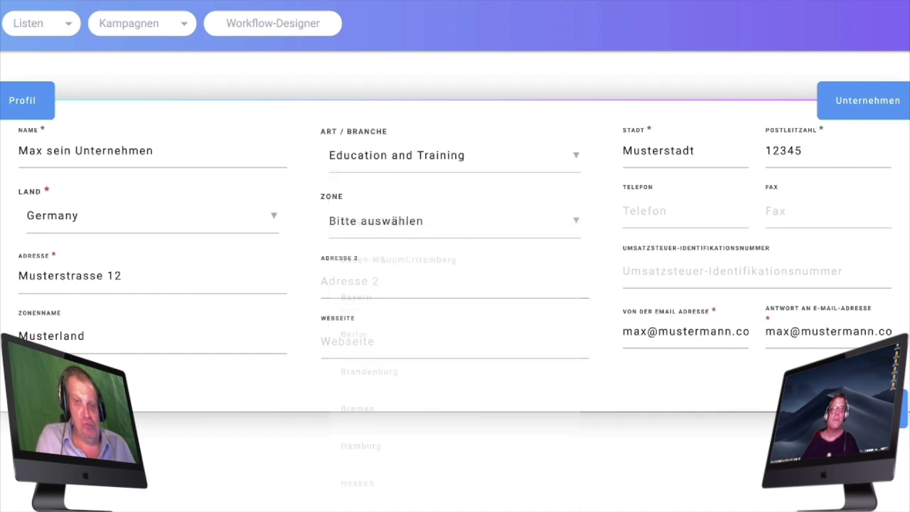
pyautogui.press('space')
pyautogui.press('Down')
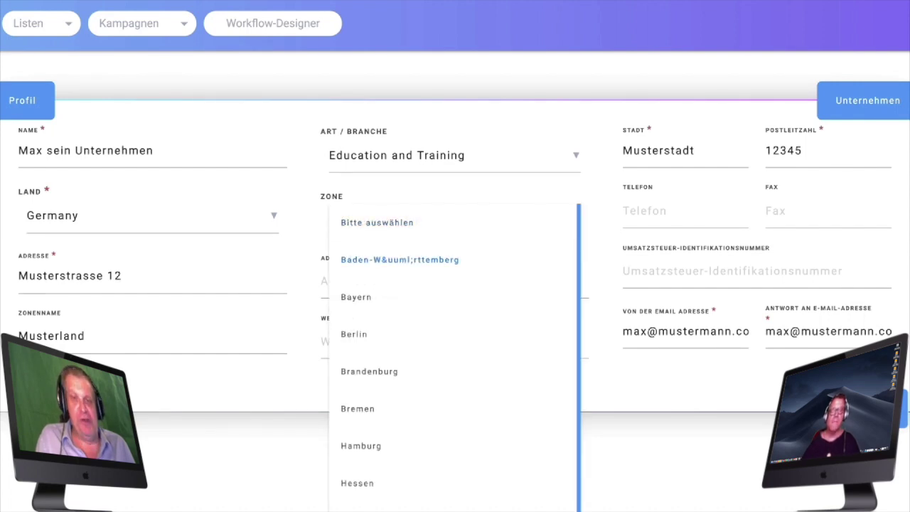
pyautogui.press('Down')
pyautogui.press('Down')
pyautogui.press('Return')
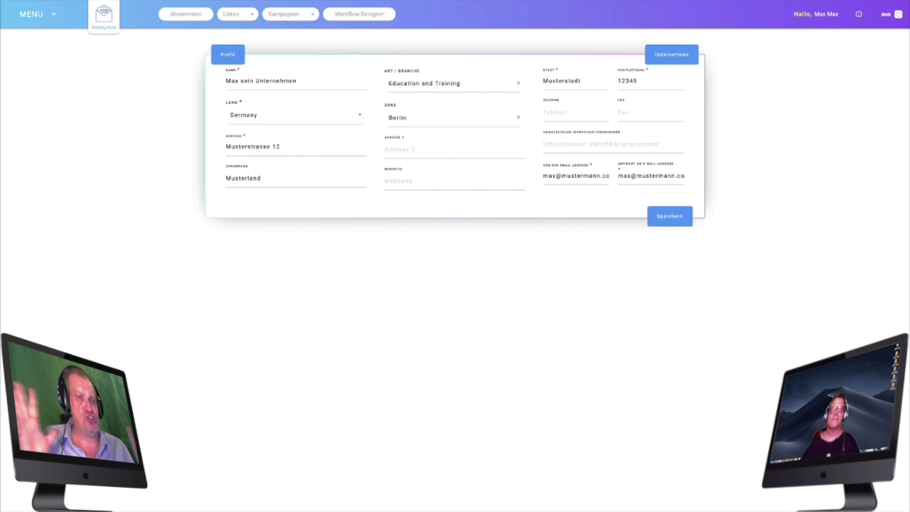
pyautogui.click(454, 180)
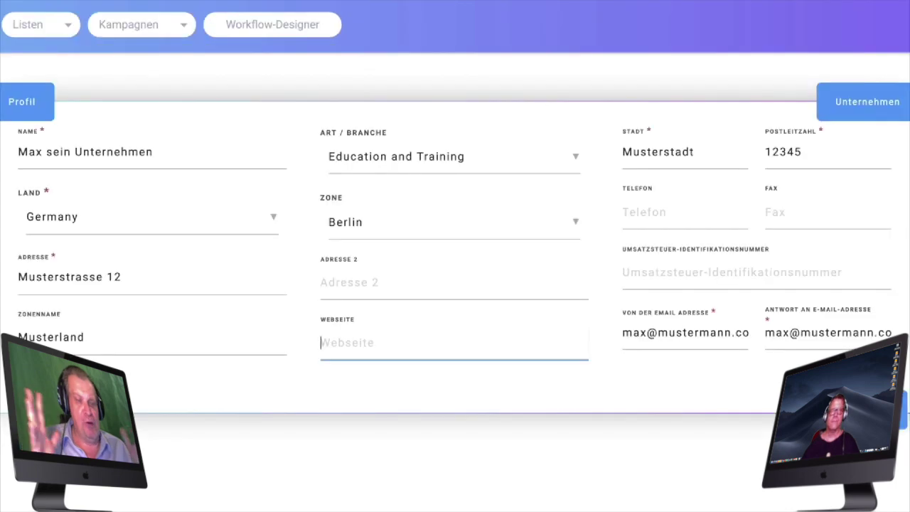
pyautogui.write('w')
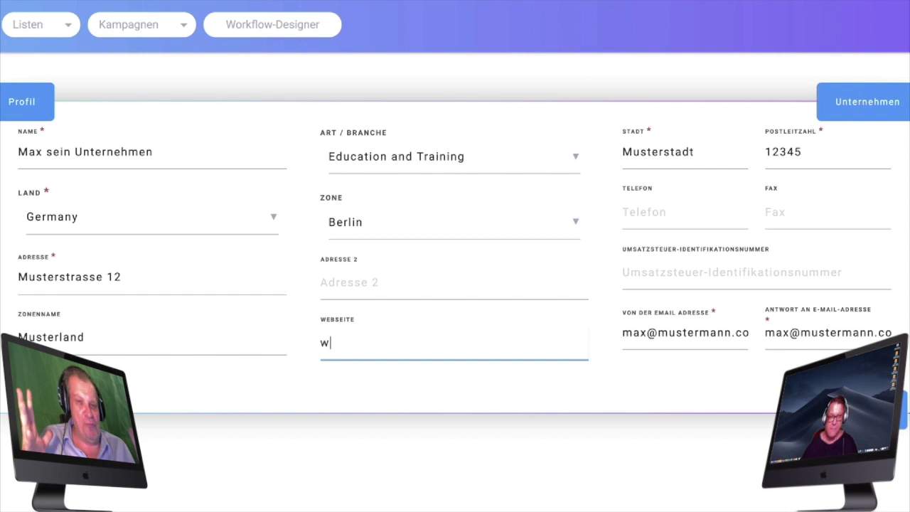
pyautogui.write('ww.,usterwebs')
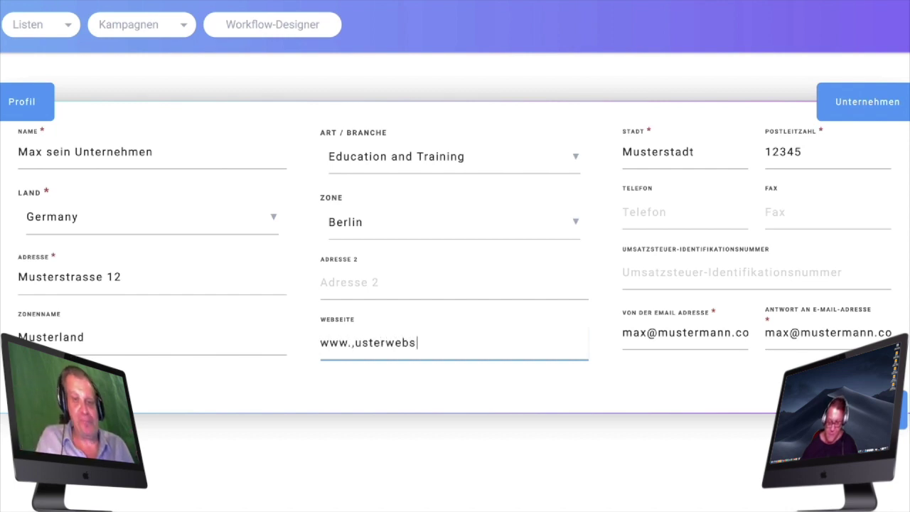
pyautogui.write('eite.com')
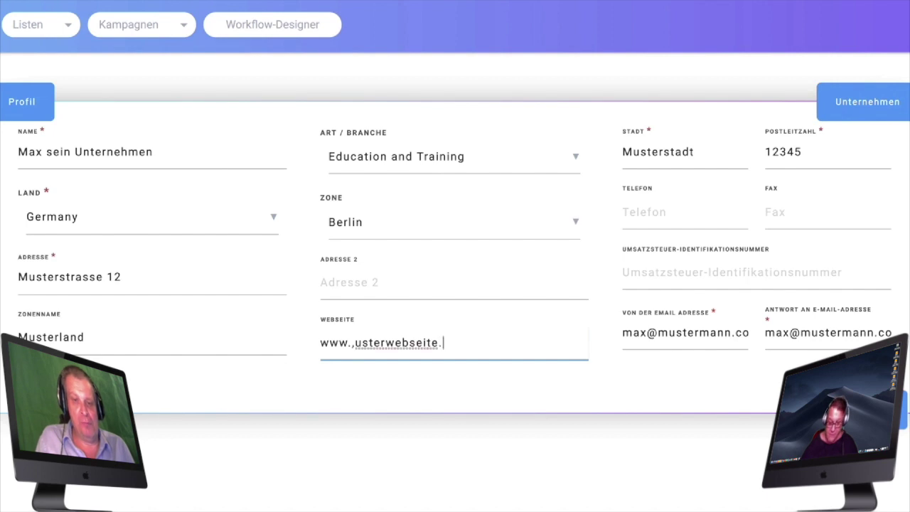
pyautogui.click(355, 343)
pyautogui.press('BackSpace')
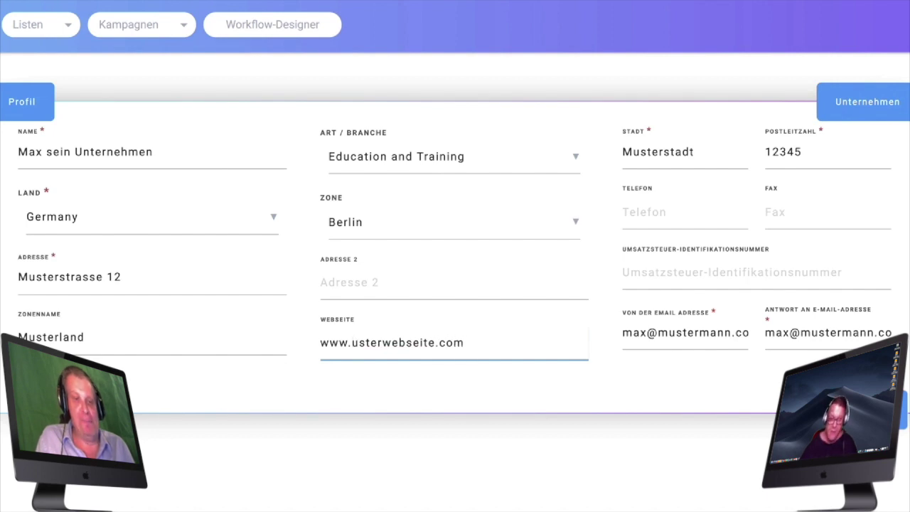
pyautogui.write('m')
pyautogui.press('Left')
pyautogui.press('Left')
pyautogui.press('Left')
pyautogui.press('Left')
pyautogui.press('Left')
pyautogui.write('https')
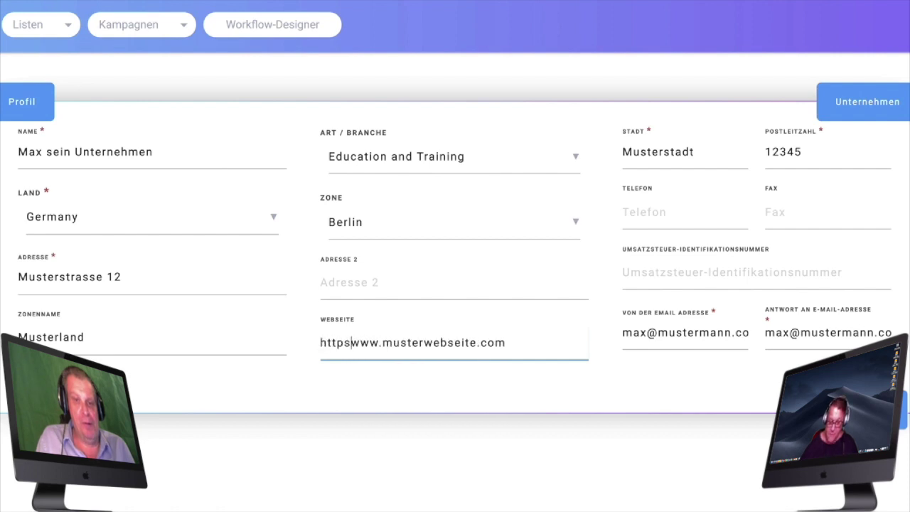
pyautogui.write('://')
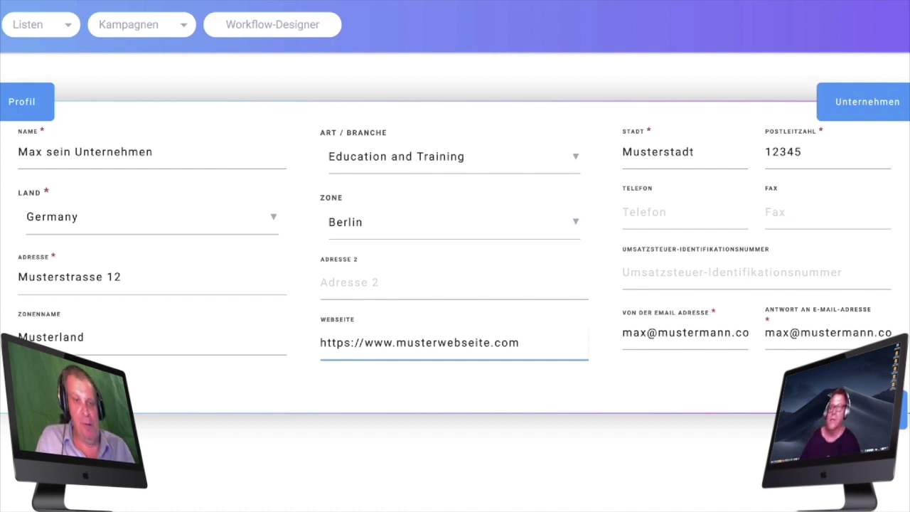
pyautogui.click(669, 216)
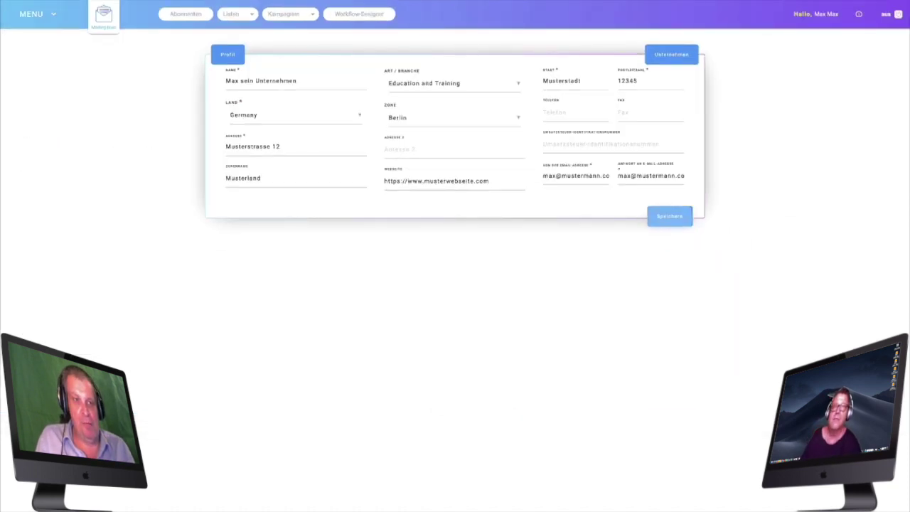